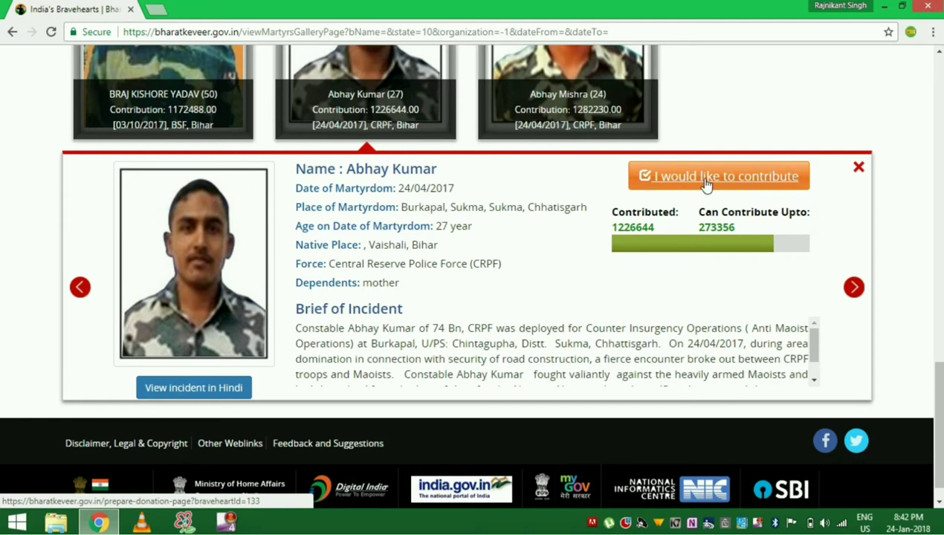
# - Open the contribution form for the selected martyr, enter an amount of 1000 and proceed
pyautogui.click(728, 183)
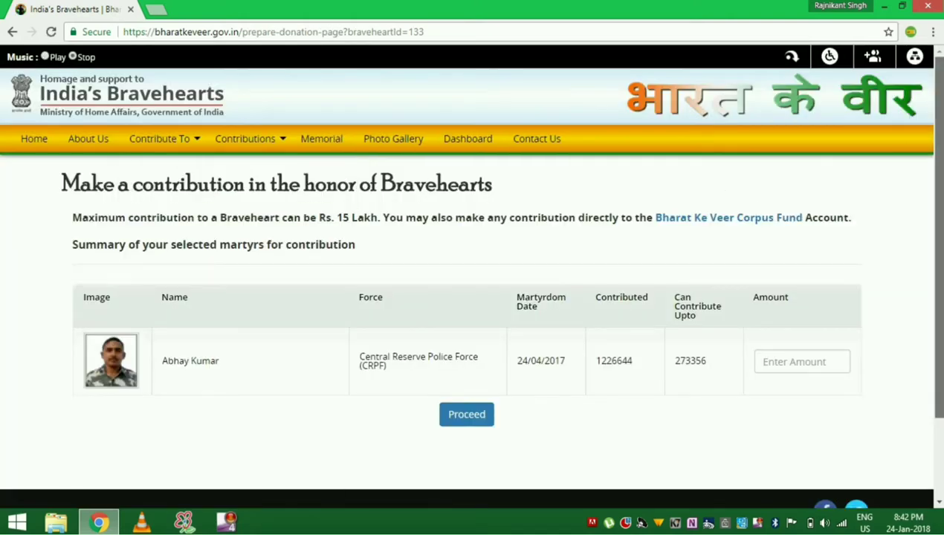
pyautogui.scroll(-2, 938, 238)
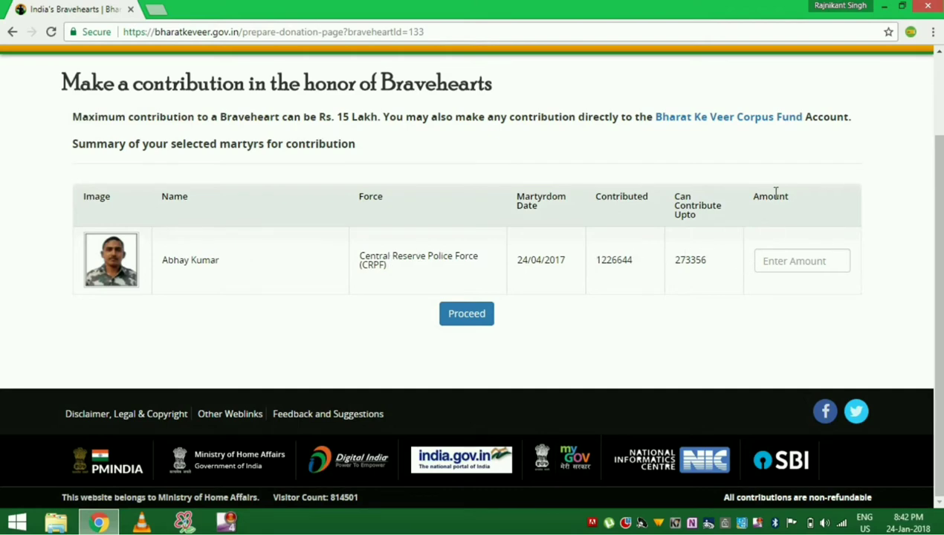
pyautogui.click(786, 261)
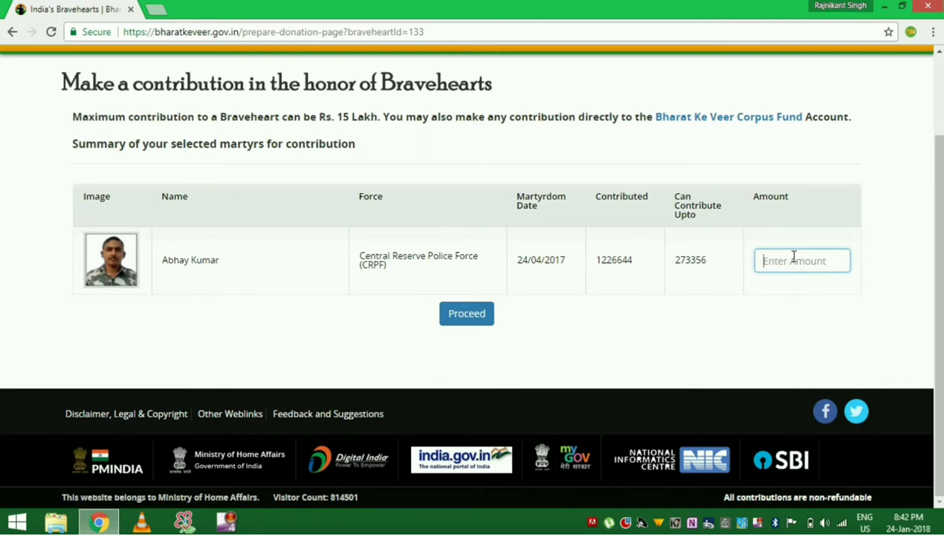
pyautogui.write('1000')
pyautogui.click(466, 319)
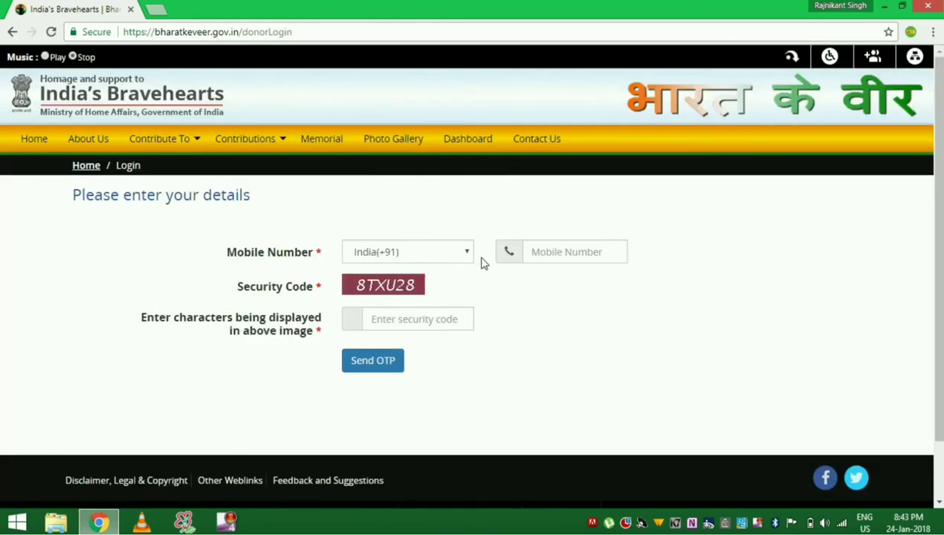
# - Enter the donor's mobile number and the on-screen security code, then request an OTP
pyautogui.click(579, 257)
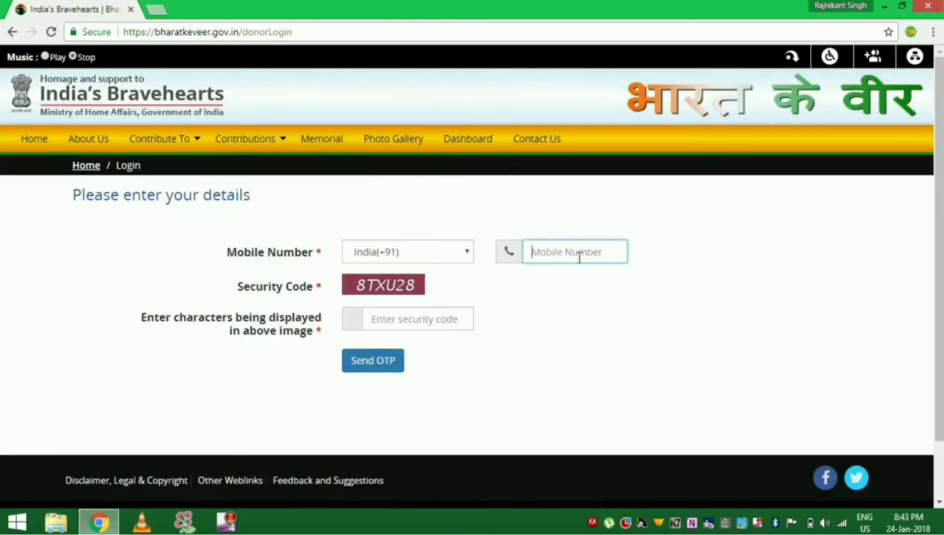
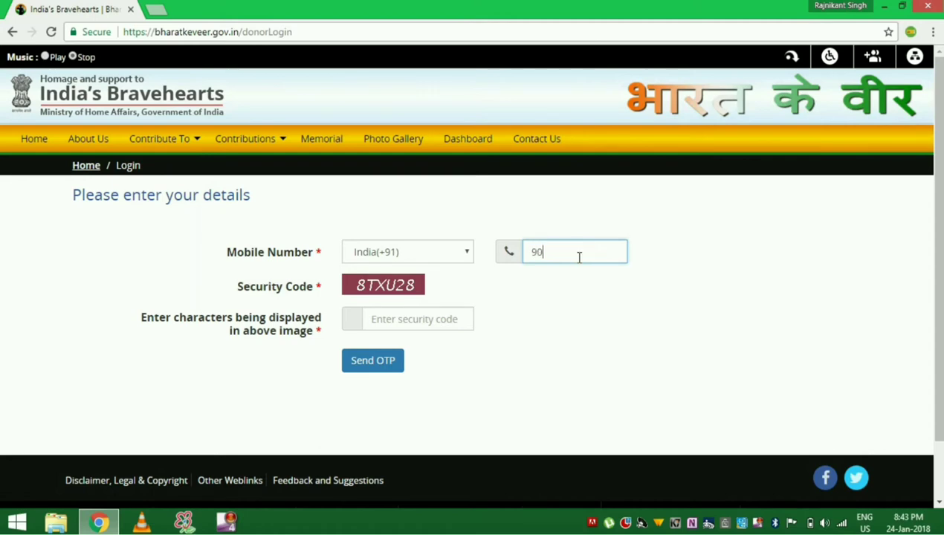
pyautogui.click(402, 318)
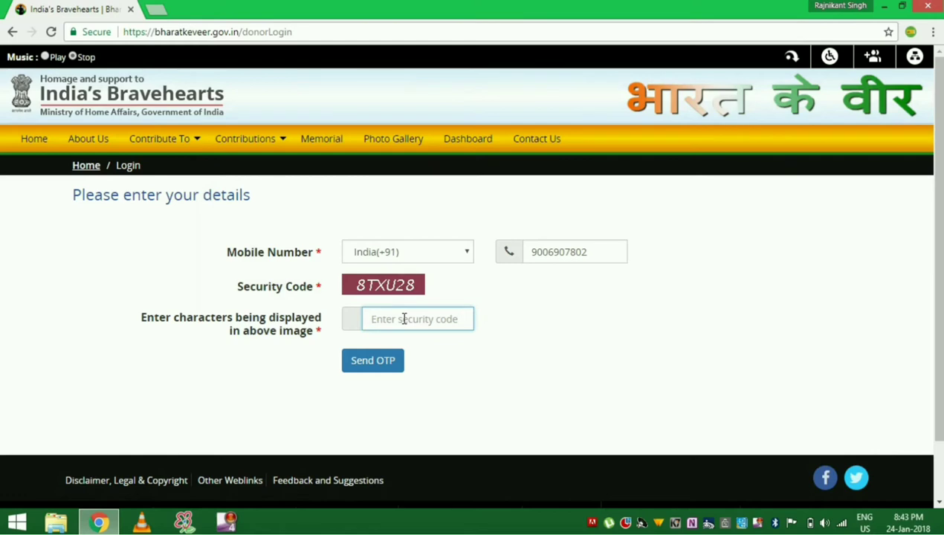
pyautogui.write('8TX')
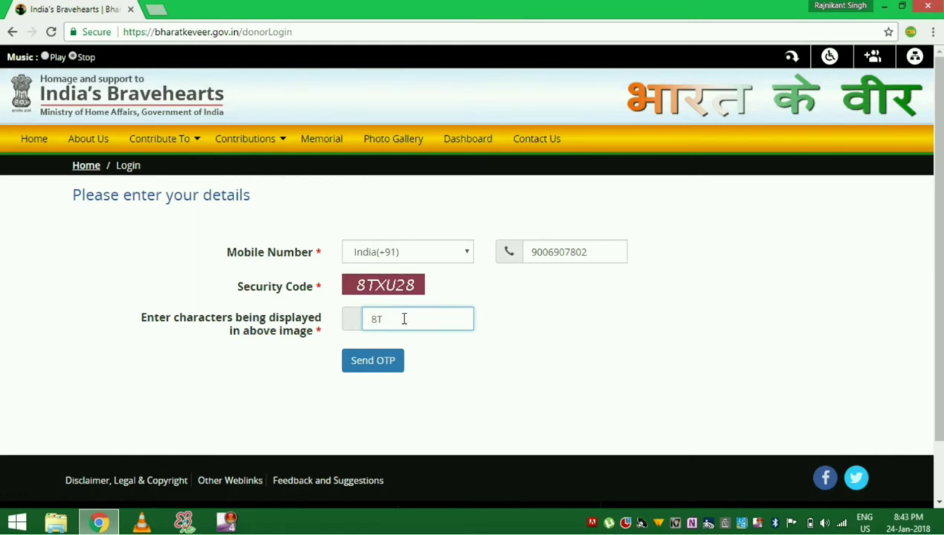
pyautogui.write('U28')
pyautogui.click(378, 369)
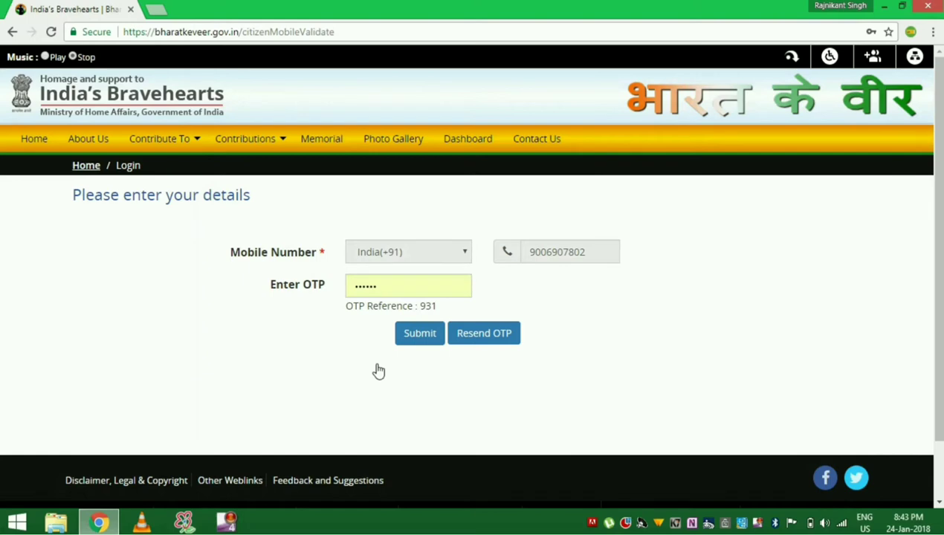
# - Replace the autofilled OTP with the received one-time password and submit it to log in
pyautogui.click(437, 288)
pyautogui.press('BackSpace')
pyautogui.press('BackSpace')
pyautogui.press('BackSpace')
pyautogui.press('BackSpace')
pyautogui.press('BackSpace')
pyautogui.press('BackSpace')
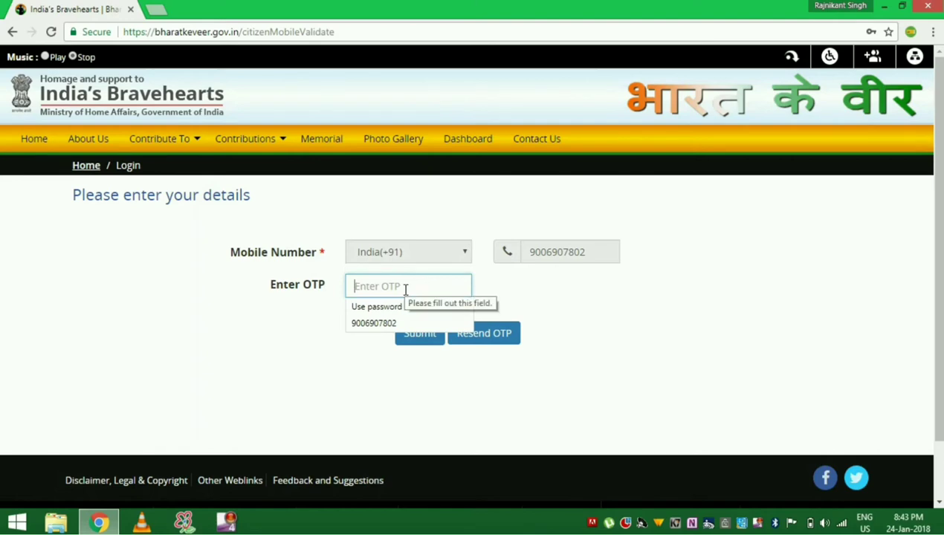
pyautogui.write('1')
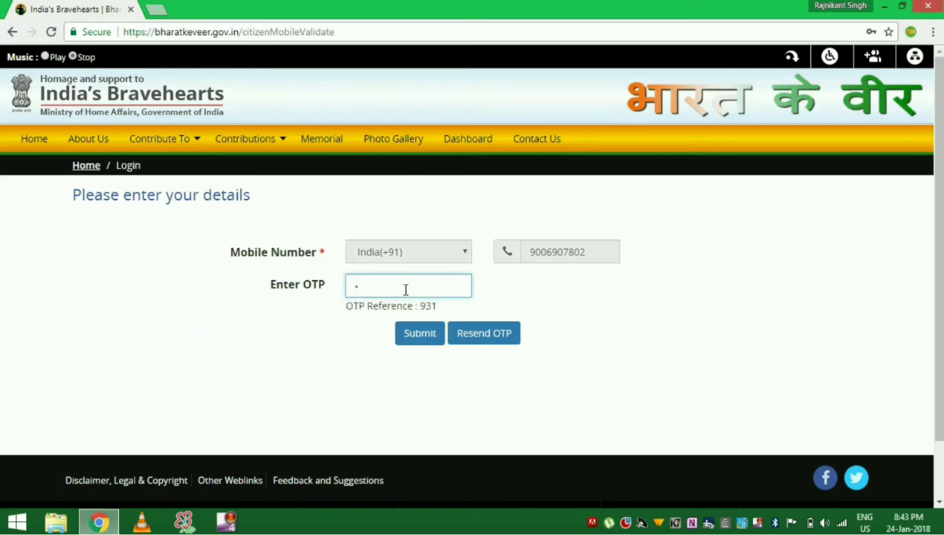
pyautogui.write('11111')
pyautogui.click(427, 342)
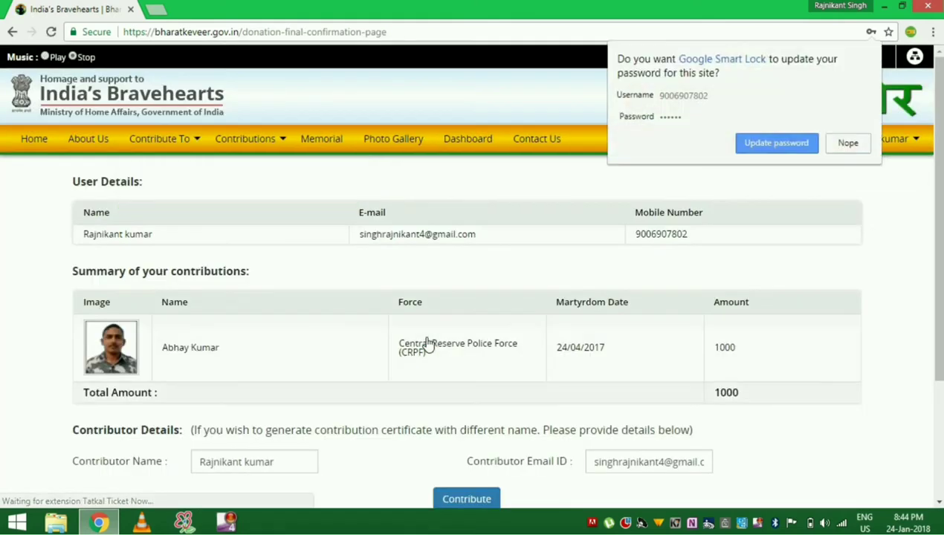
# - Decline saving the password and confirm the 1000 contribution to reach SBIePay
pyautogui.click(847, 143)
pyautogui.moveTo(847, 141)
pyautogui.scroll(-2, 939, 141)
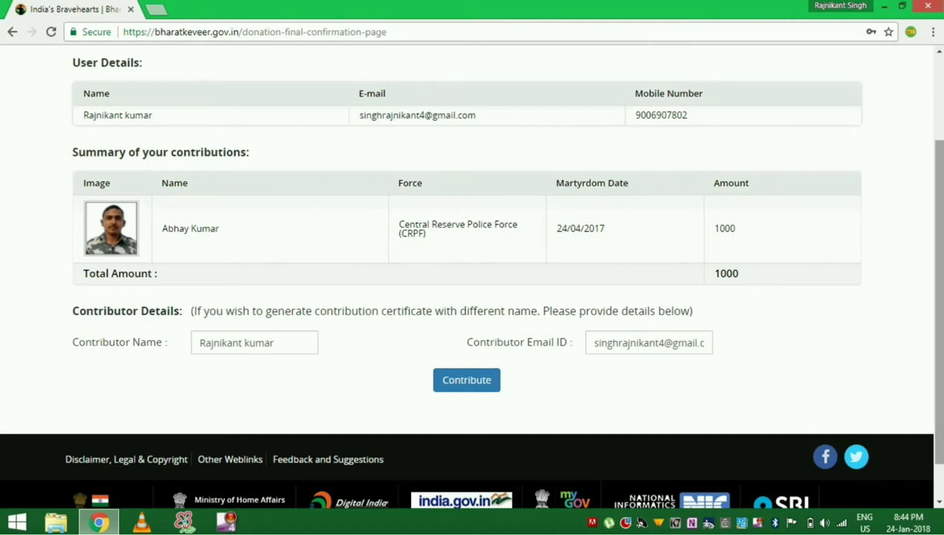
pyautogui.scroll(-1, 939, 297)
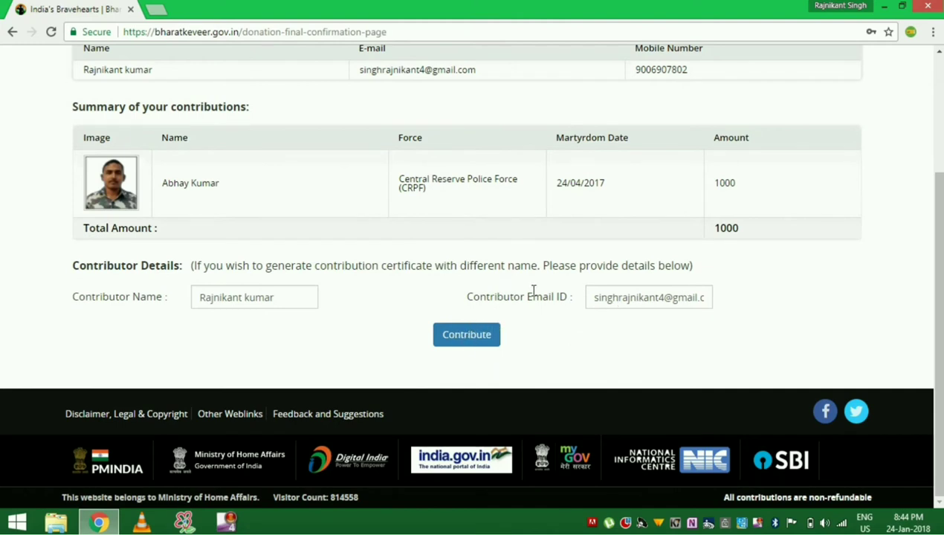
pyautogui.click(469, 340)
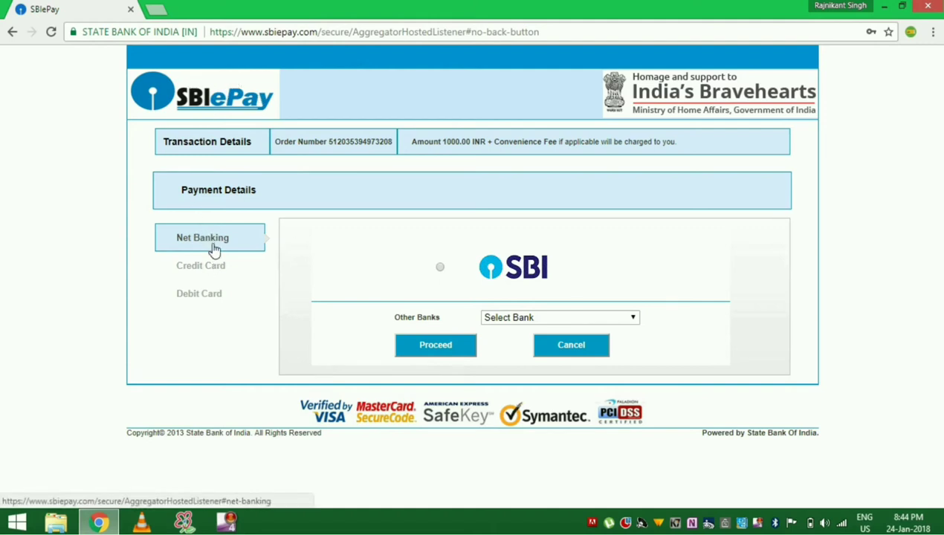
# - Choose Debit Card payment with MasterCard as the card type
pyautogui.click(209, 275)
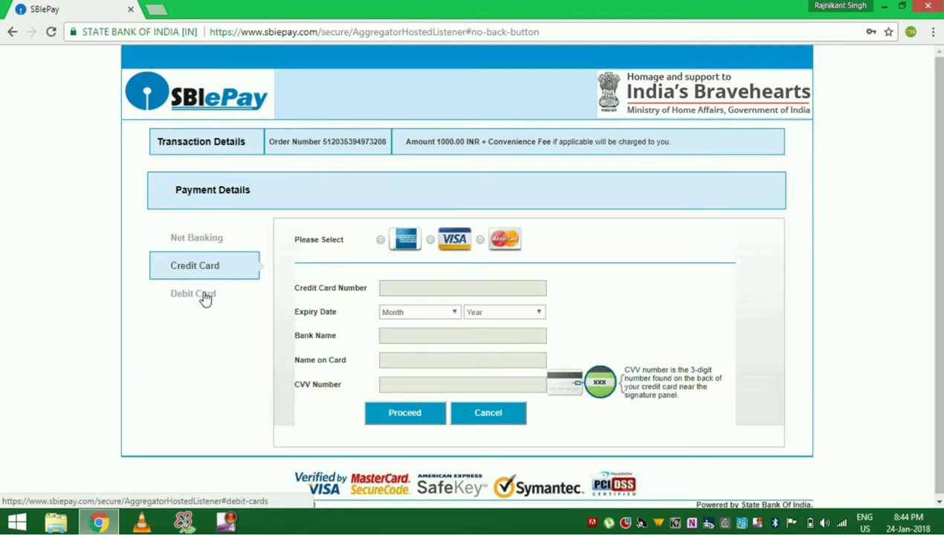
pyautogui.click(205, 293)
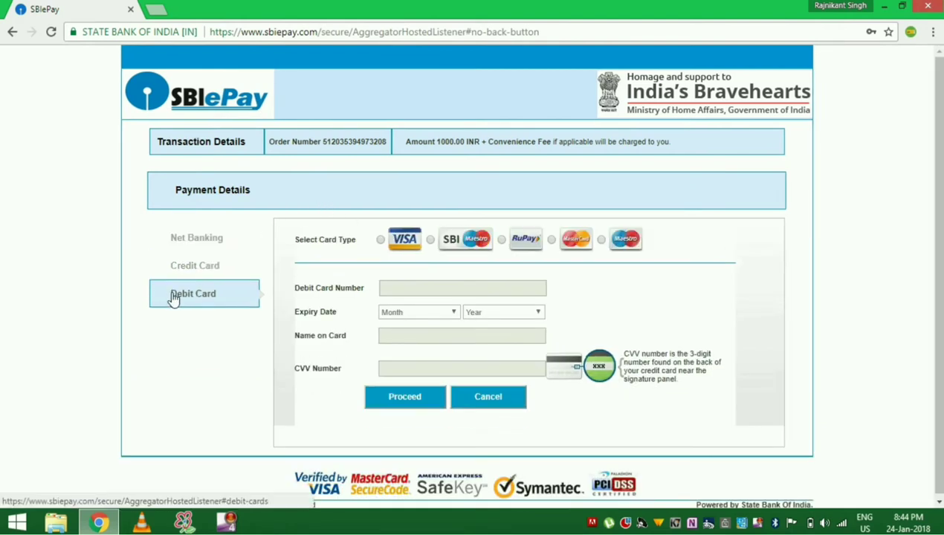
pyautogui.click(552, 240)
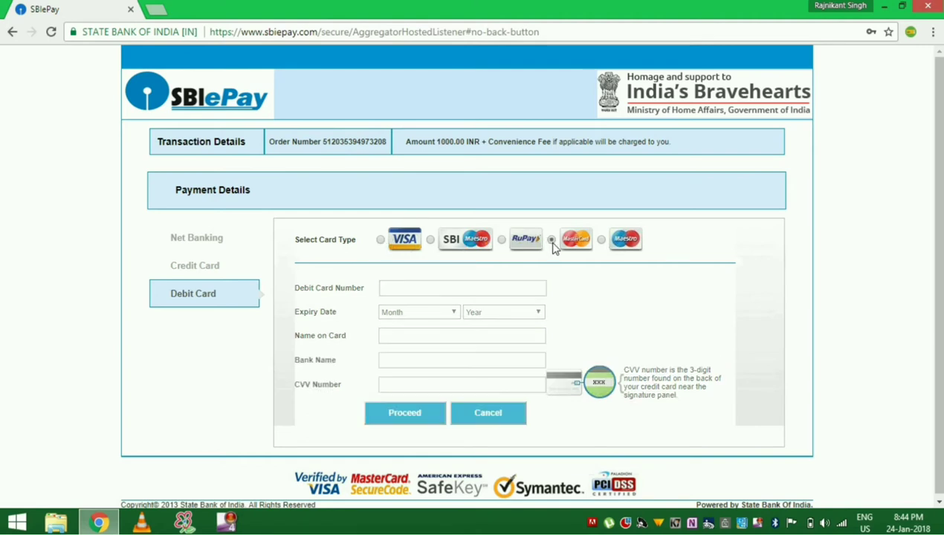
# - Fill in the card number, OCT expiry month and year, and CVV, then proceed
pyautogui.click(459, 289)
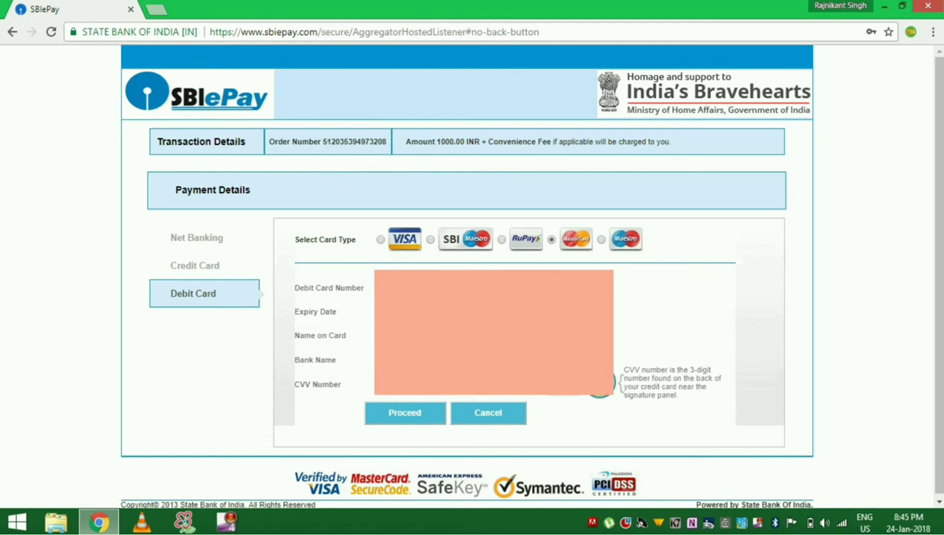
pyautogui.hotkey('alt', 'Down')
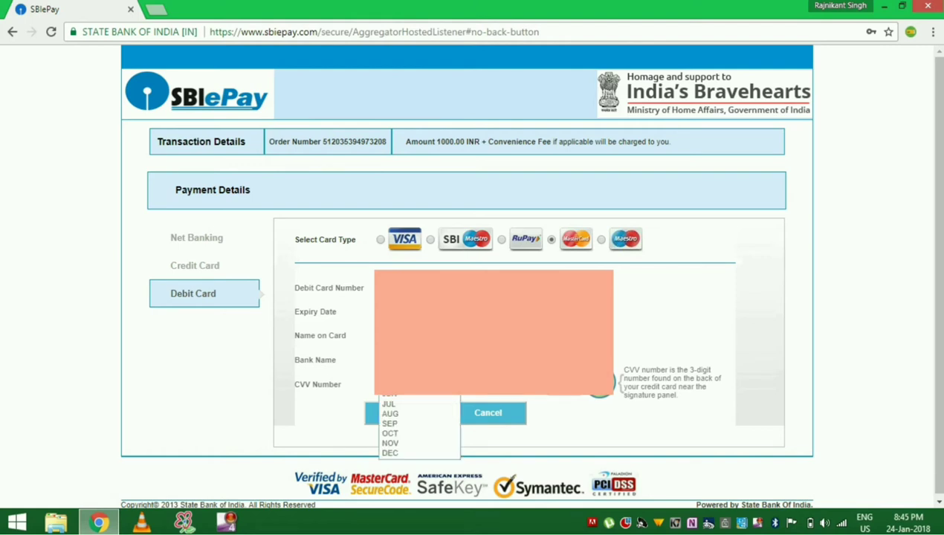
pyautogui.click(406, 434)
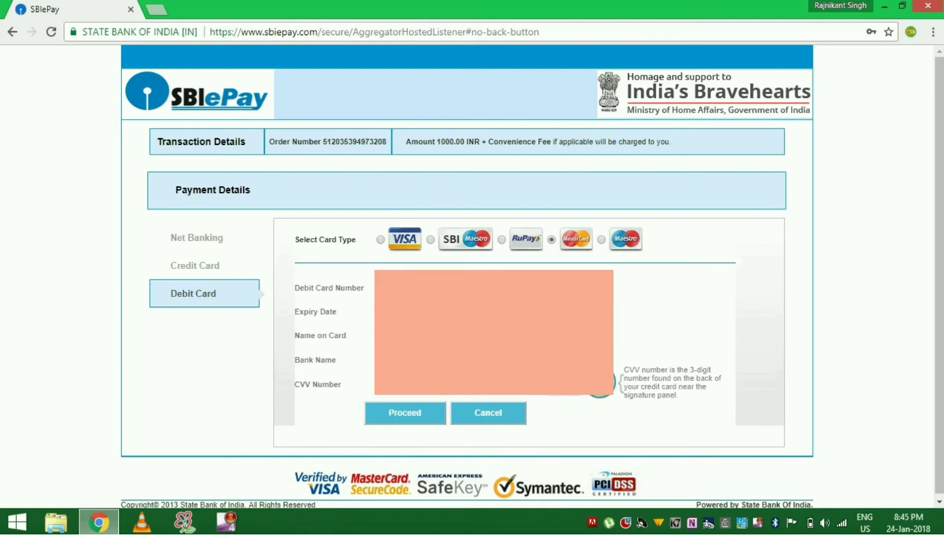
pyautogui.press('Tab')
pyautogui.hotkey('alt', 'Down')
pyautogui.press('Tab')
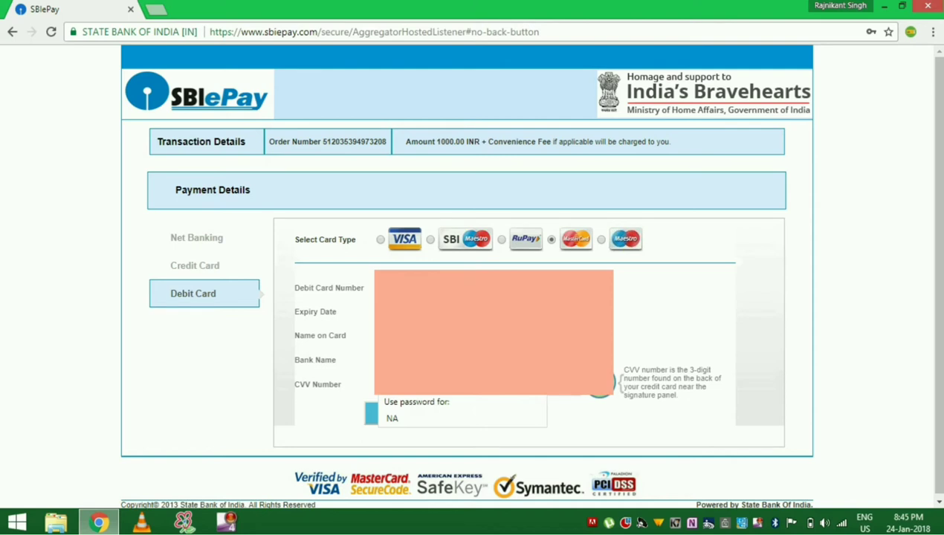
pyautogui.press('Escape')
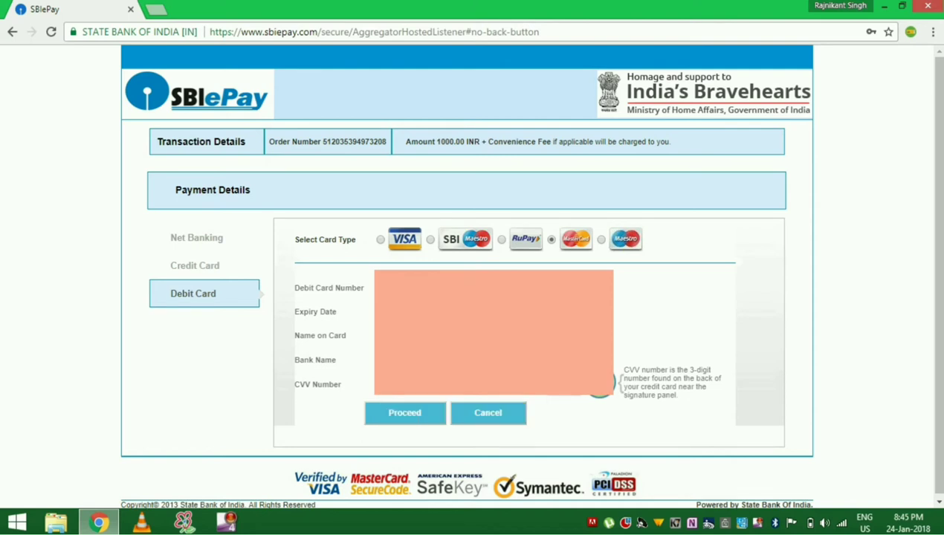
pyautogui.click(405, 414)
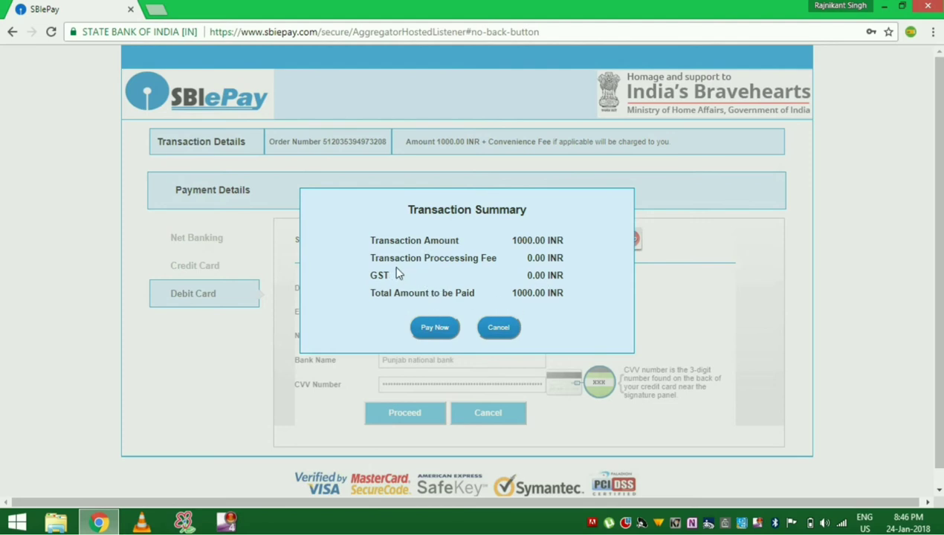
# - Confirm the 1000.00 INR payment with Pay Now
pyautogui.click(432, 328)
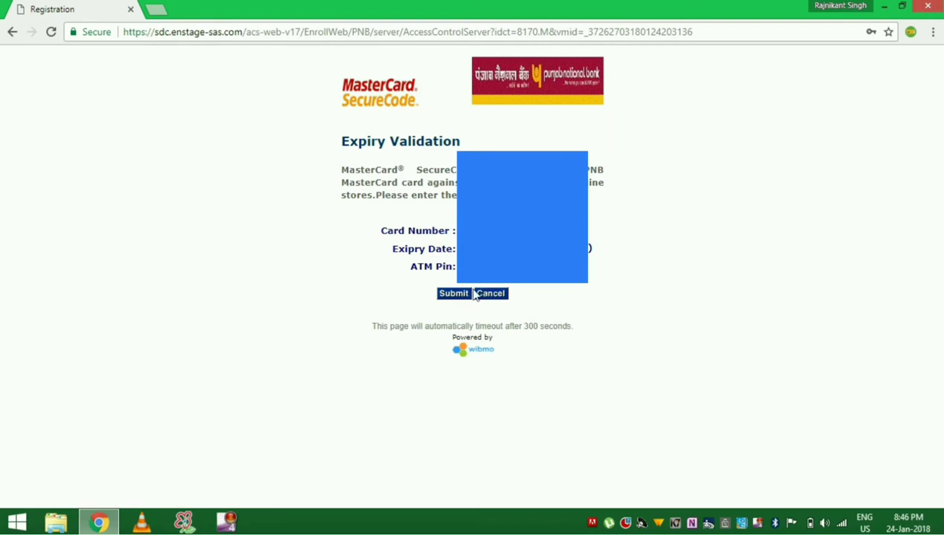
# - Pass PNB expiry validation, send the OTP to Mobile, and submit it to complete payment
pyautogui.click(451, 297)
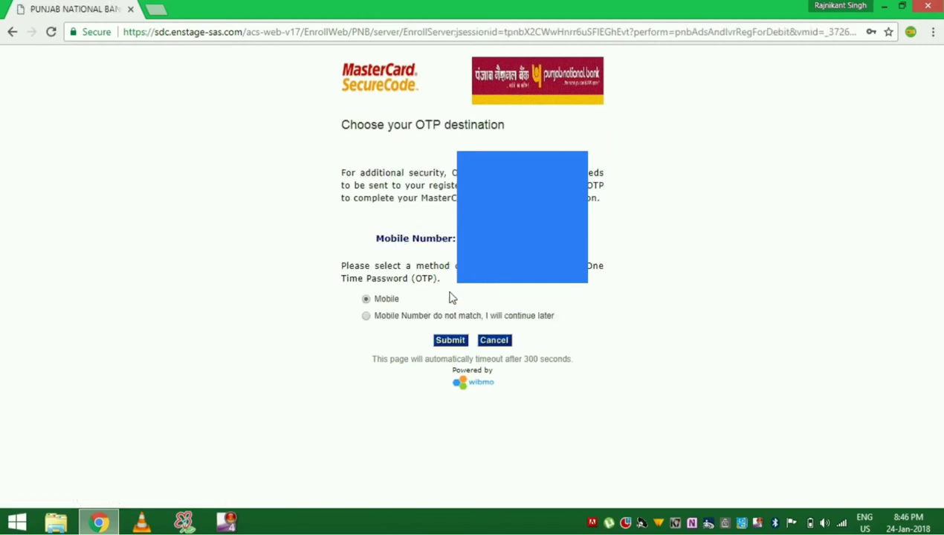
pyautogui.click(450, 343)
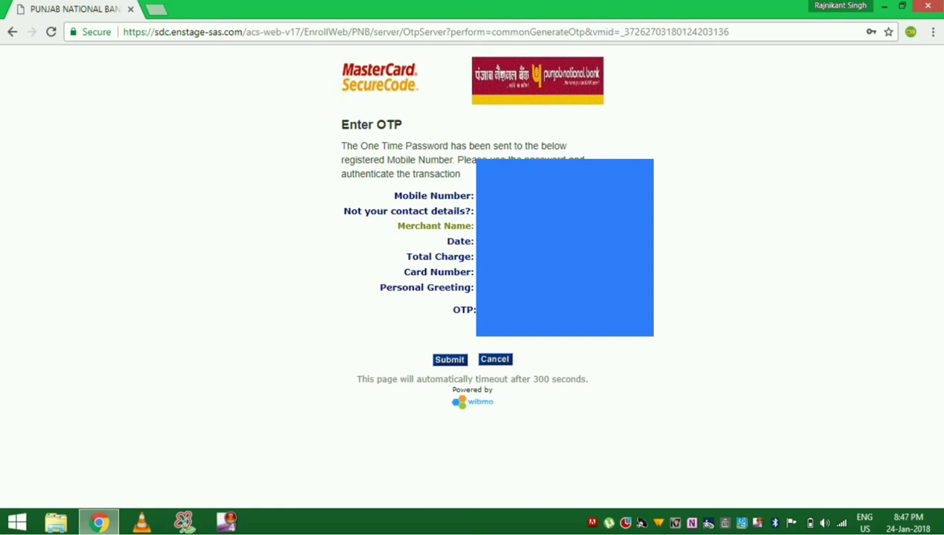
pyautogui.click(447, 362)
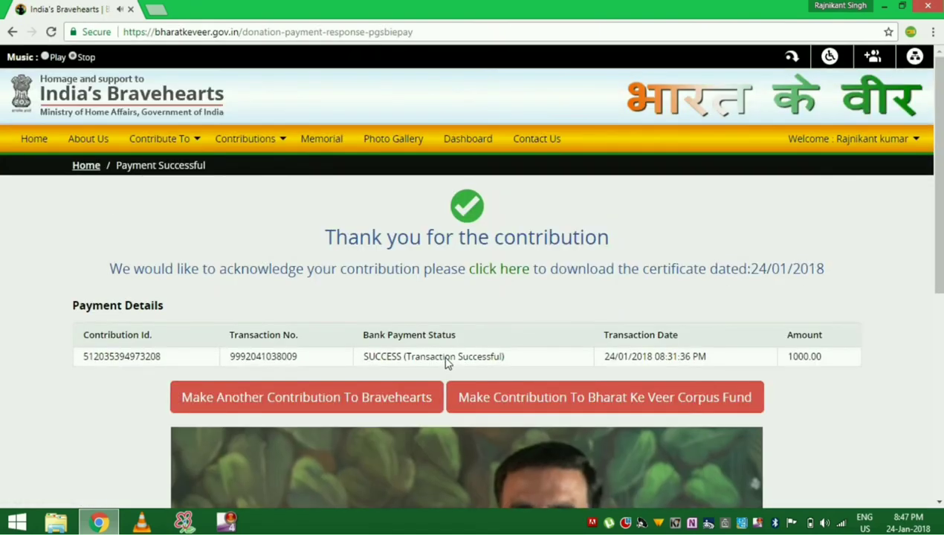
pyautogui.scroll(-3, 446, 362)
pyautogui.scroll(-2, 468, 275)
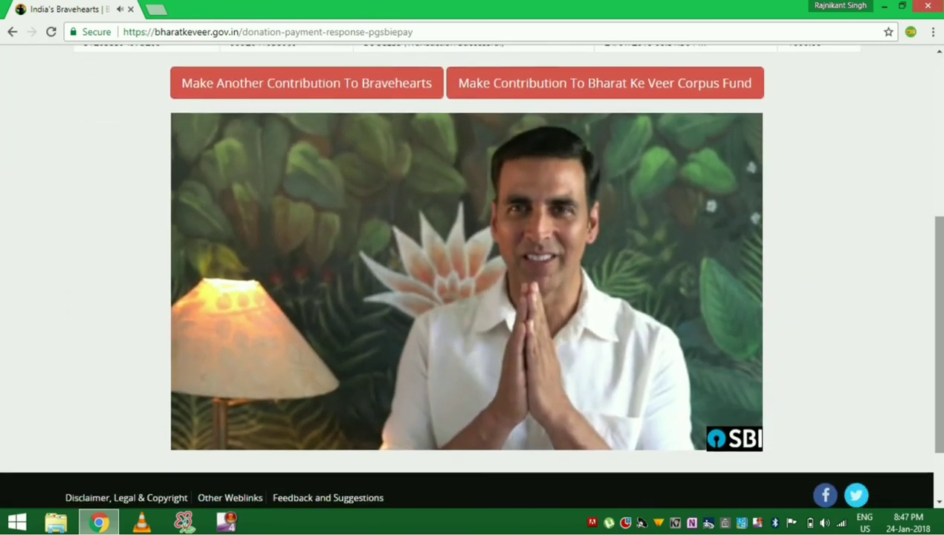